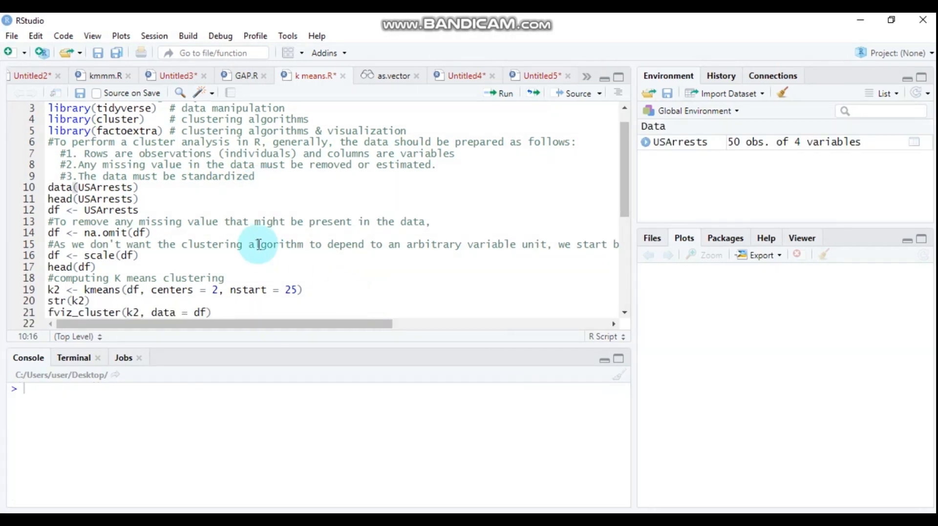
Step: Run the script lines that load the tidyverse, cluster and factoextra libraries
left_click(161, 109)
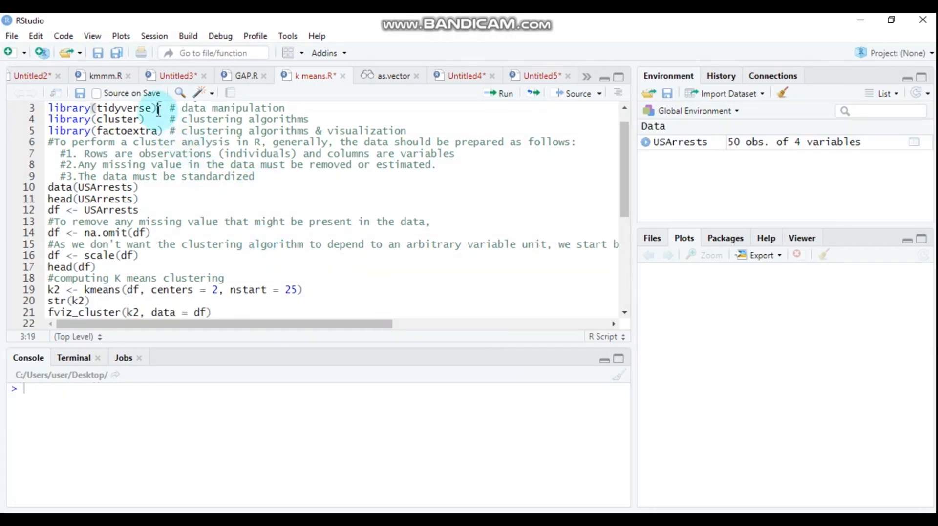
left_click(493, 93)
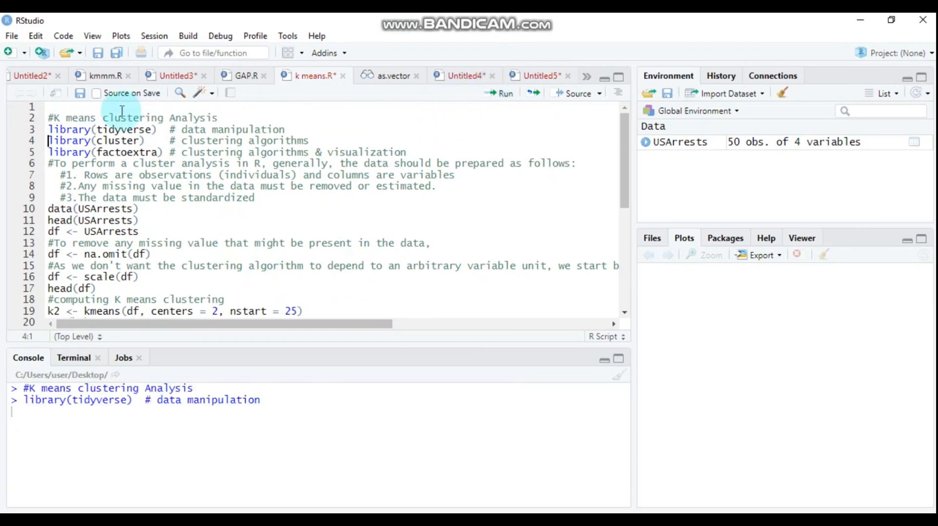
left_click(492, 98)
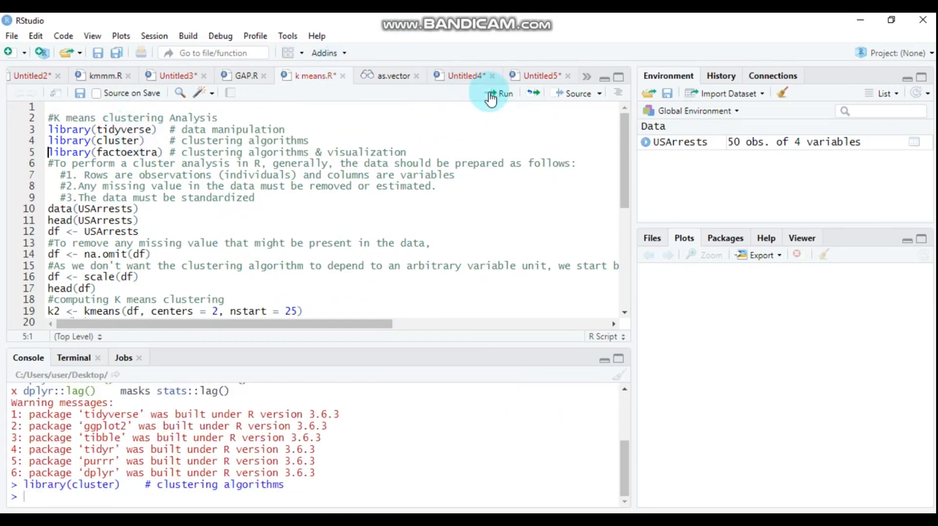
left_click(492, 97)
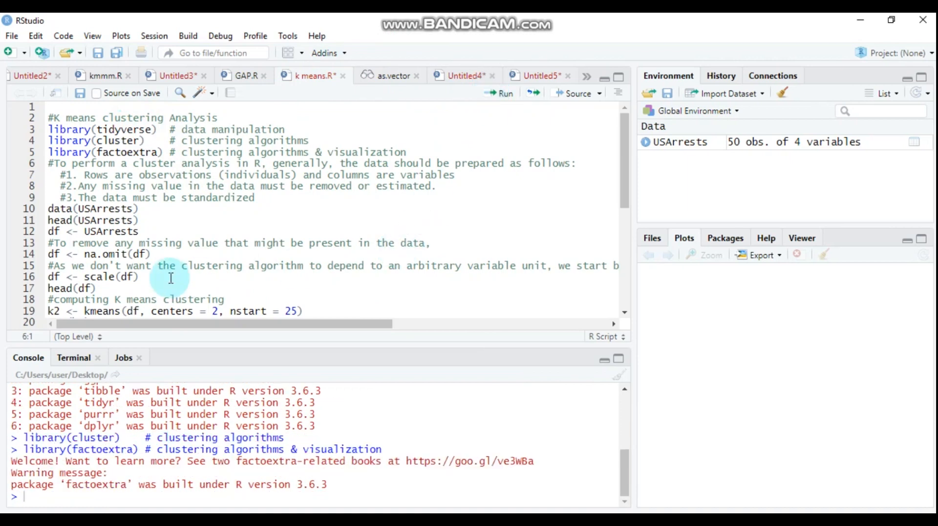
Step: Run the script lines that load the USArrests dataset and show its first rows with head
left_click(152, 210)
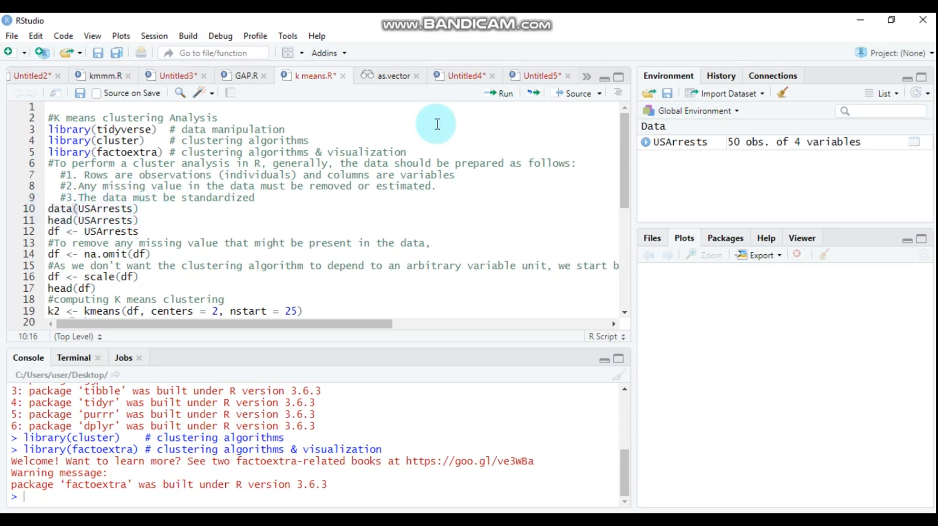
left_click(492, 97)
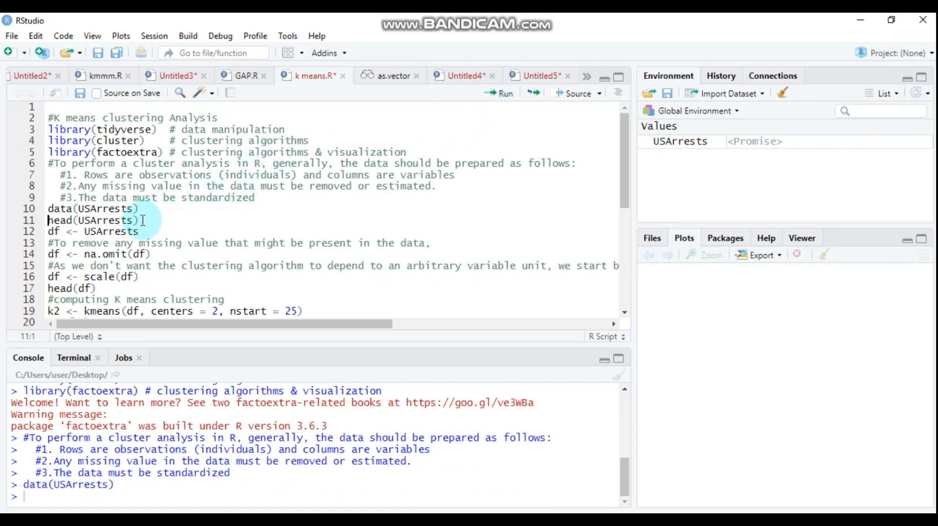
left_click(493, 97)
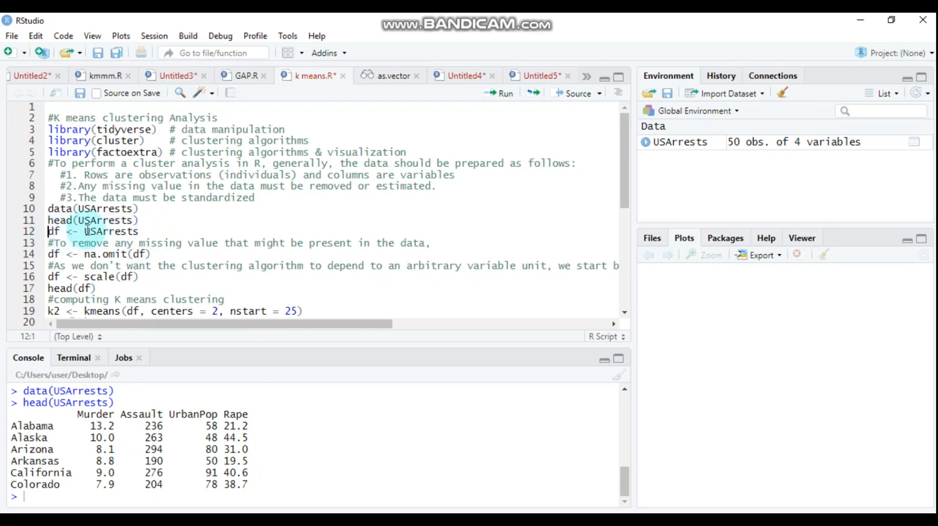
Step: Run the lines that assign USArrests to df and remove its missing values with na.omit
left_click(495, 94)
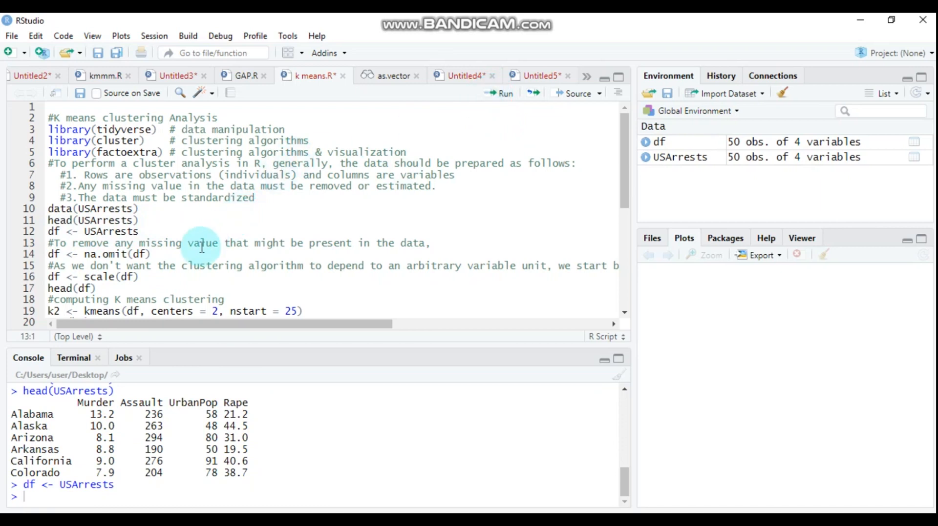
left_click(160, 254)
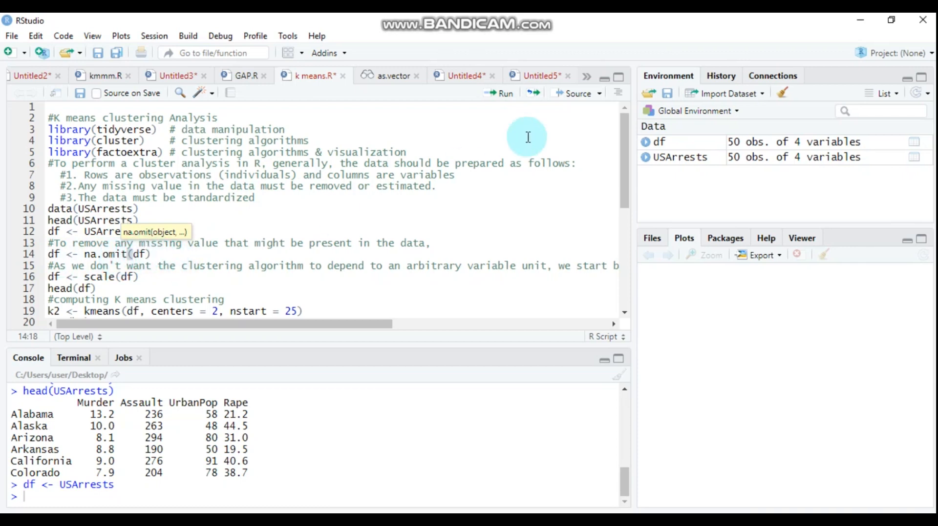
left_click(496, 95)
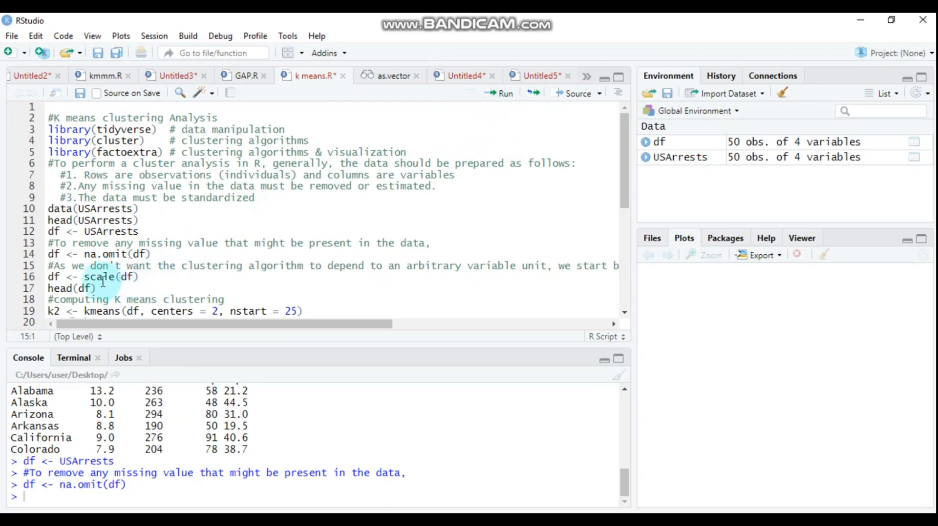
Step: Standardize df with scale, and compare its head output with the original USArrests values in the console
left_click(148, 281)
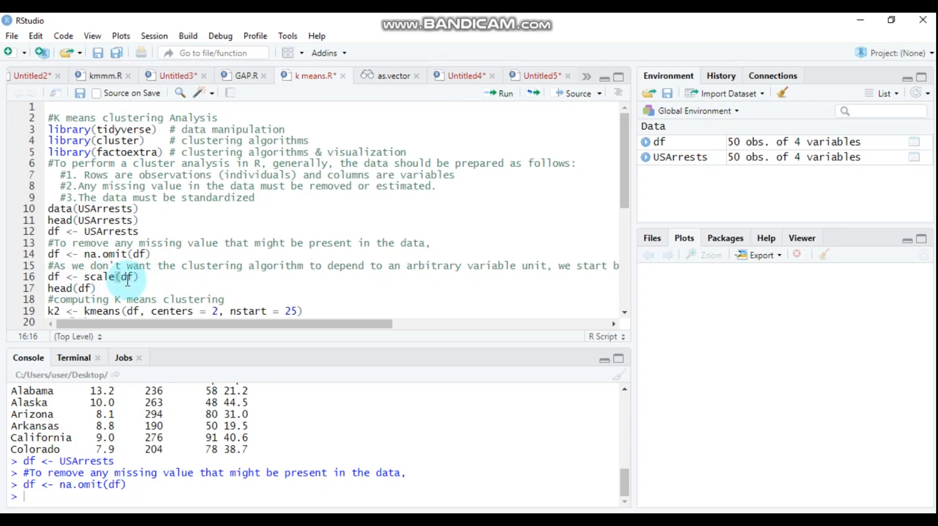
left_click(494, 97)
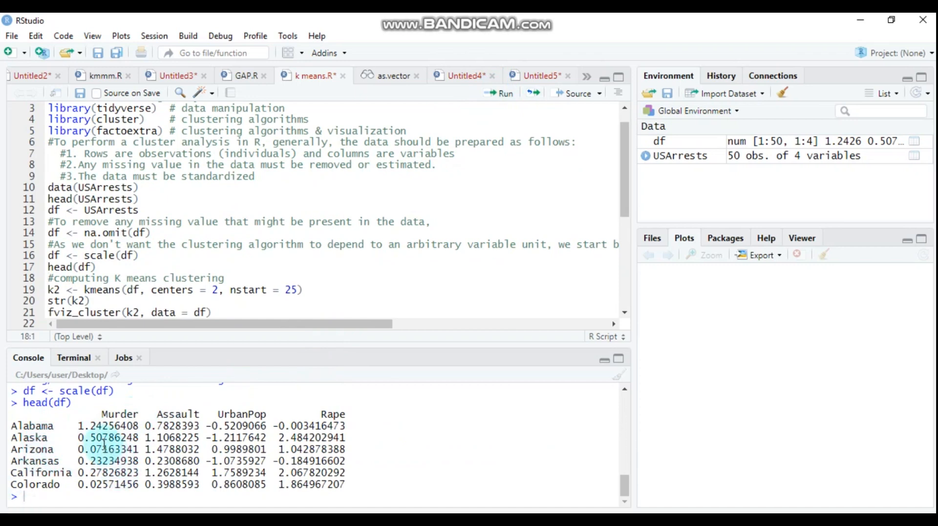
left_click(625, 389)
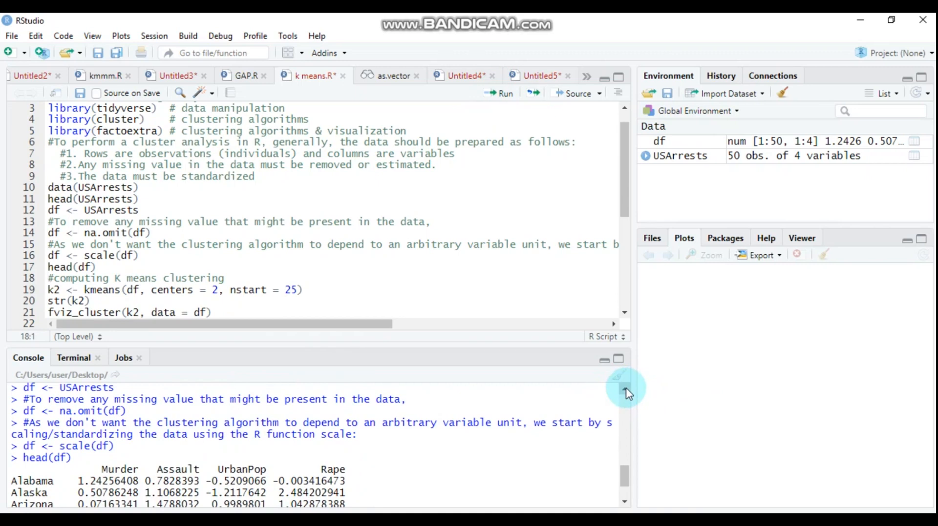
left_click(625, 390)
left_click(625, 390)
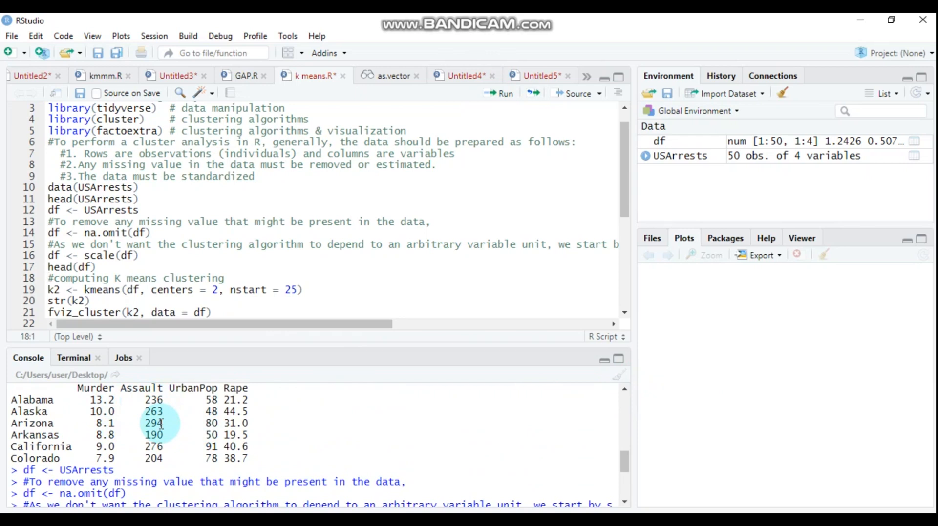
Step: Run the kmeans line on df with centers = 2 and nstart = 25, storing the result in k2
left_click(625, 315)
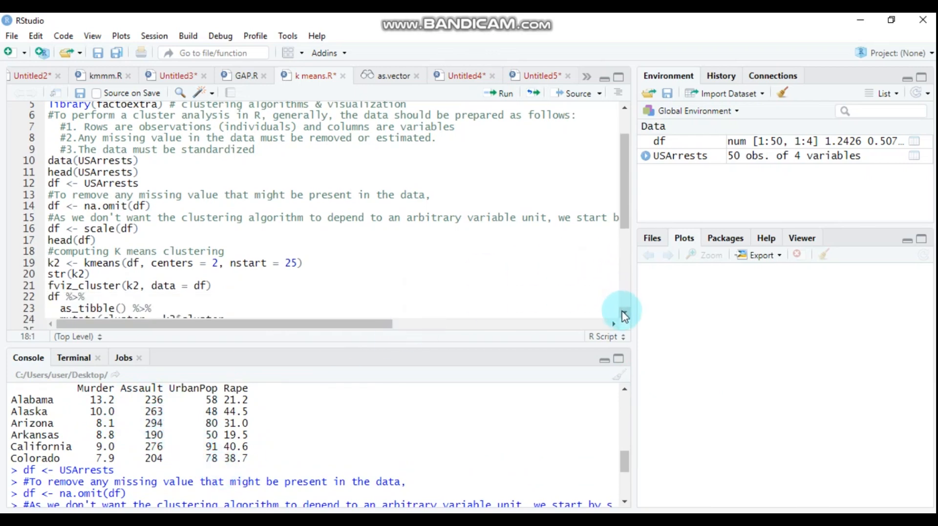
left_click(624, 315)
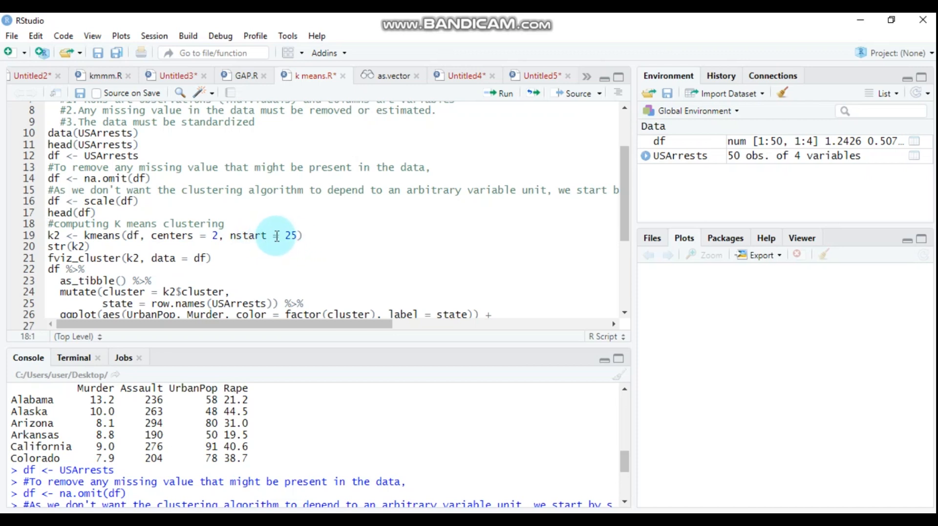
left_click(305, 234)
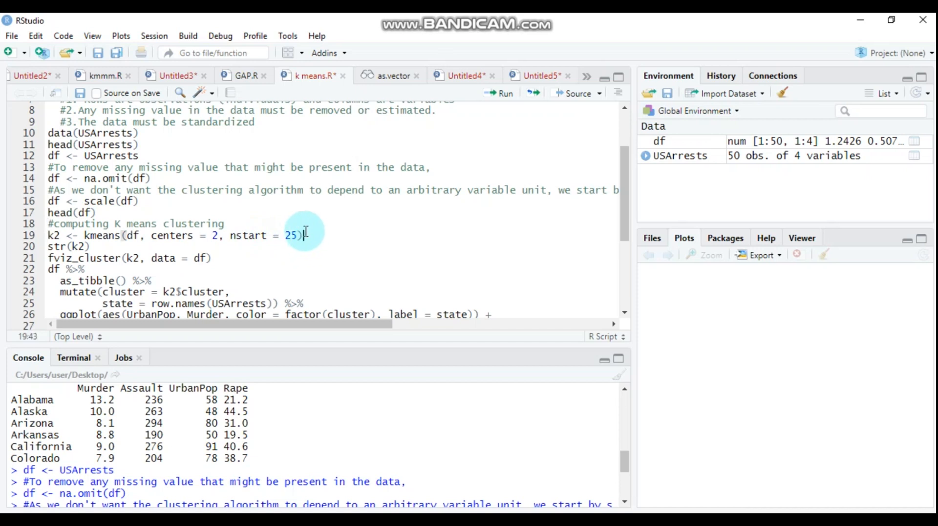
left_click(497, 93)
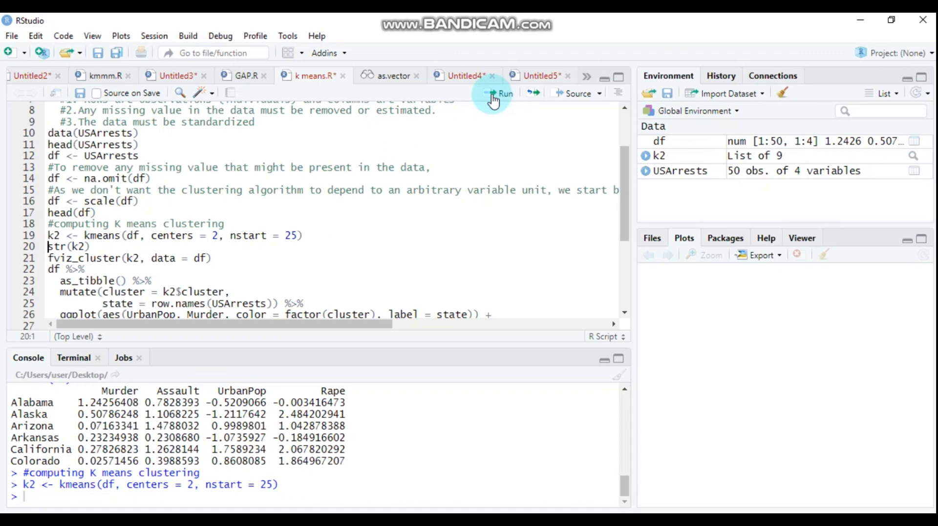
Step: Run str(k2) and review the structure of the clustering result in the console from its beginning
left_click(494, 100)
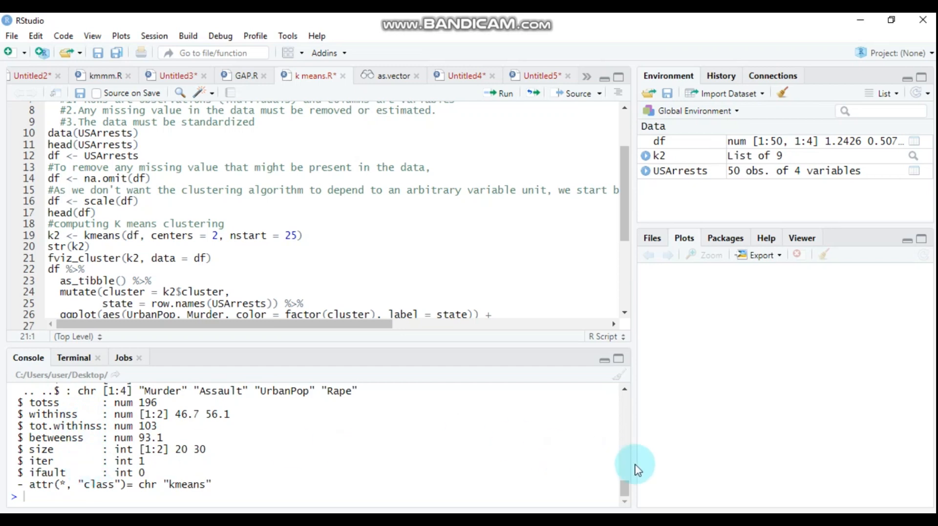
left_click(624, 389)
left_click(626, 390)
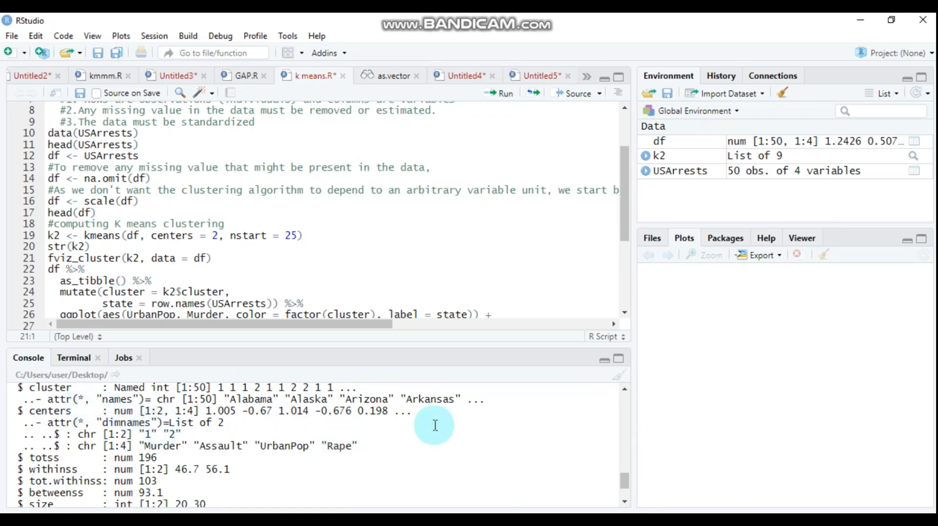
left_click(625, 391)
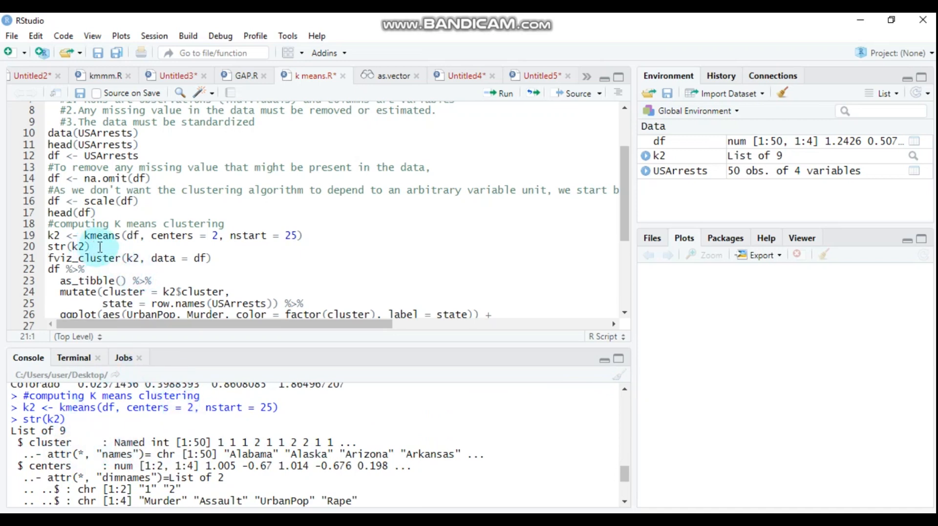
Step: Plot the k2 clusters with fviz_cluster on df, and inspect the plot in a maximized zoom window before closing it
left_click(625, 314)
scroll(625, 313, "down", 2)
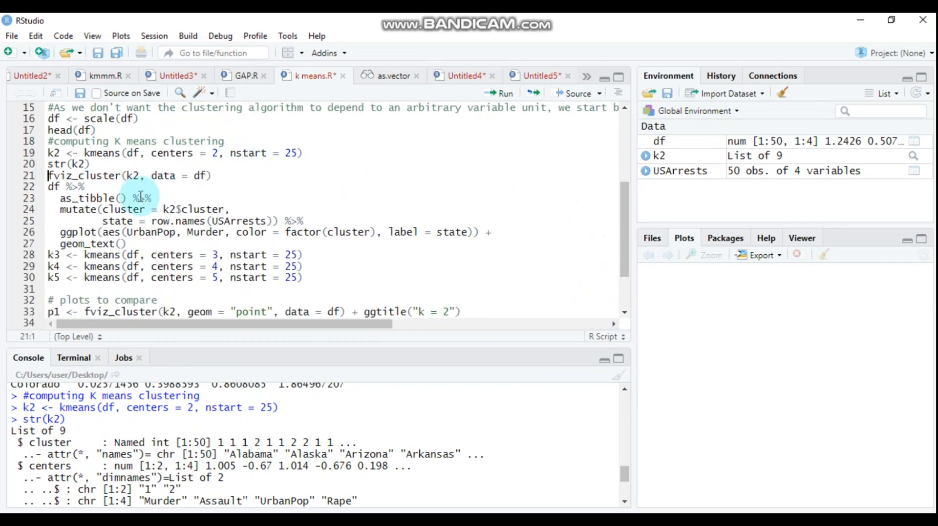
left_click(231, 175)
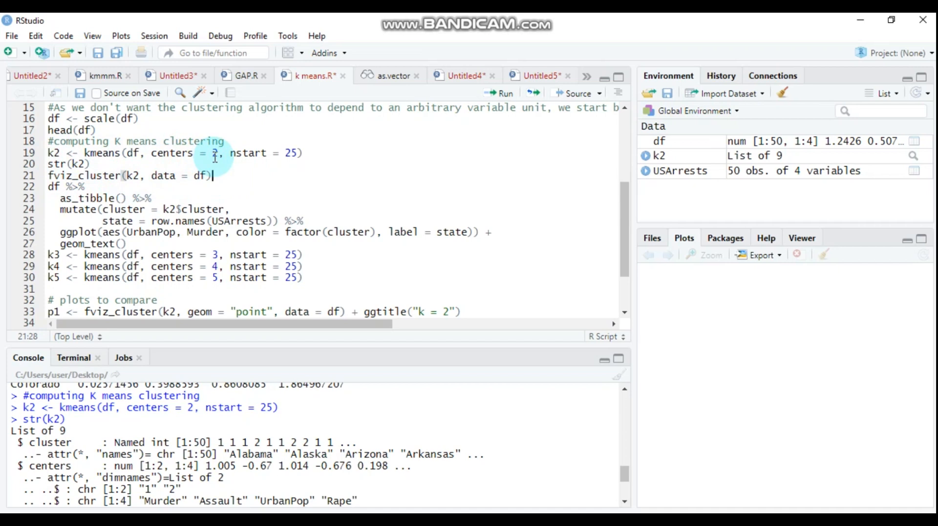
left_click(492, 97)
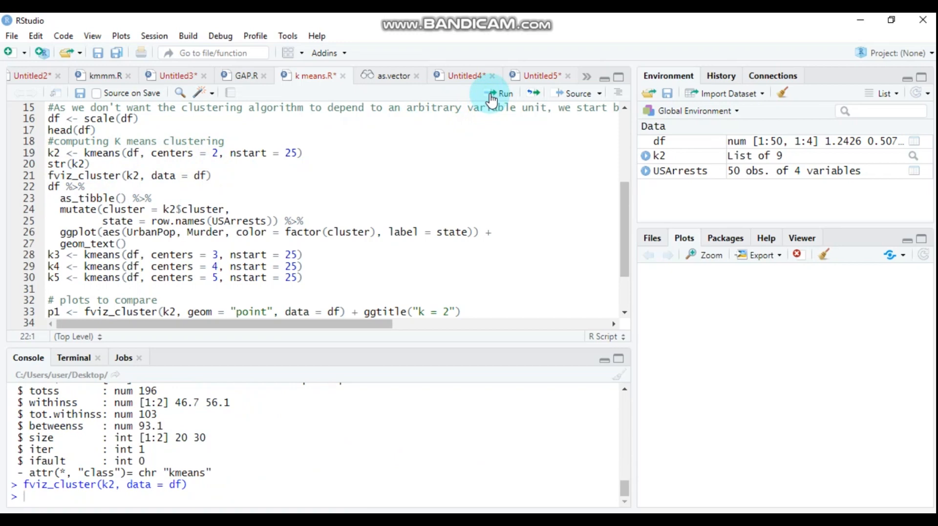
left_click(694, 259)
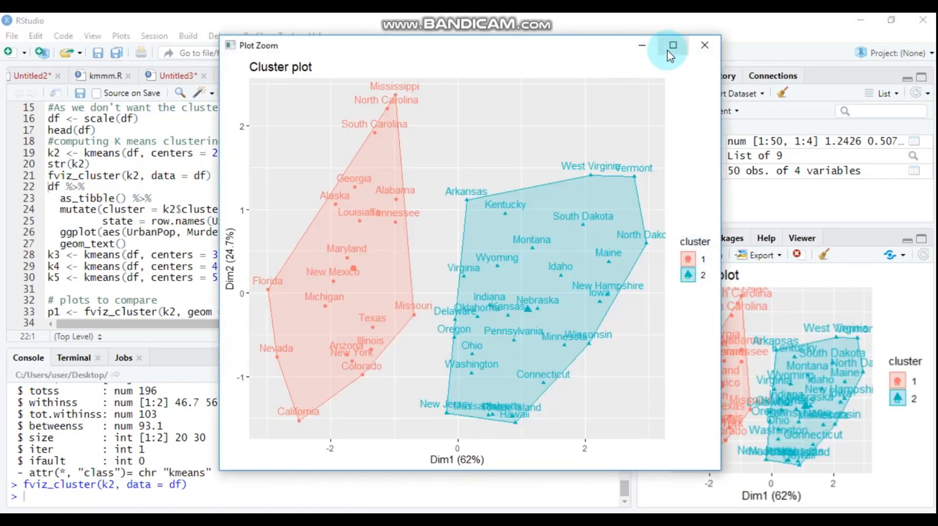
left_click(670, 49)
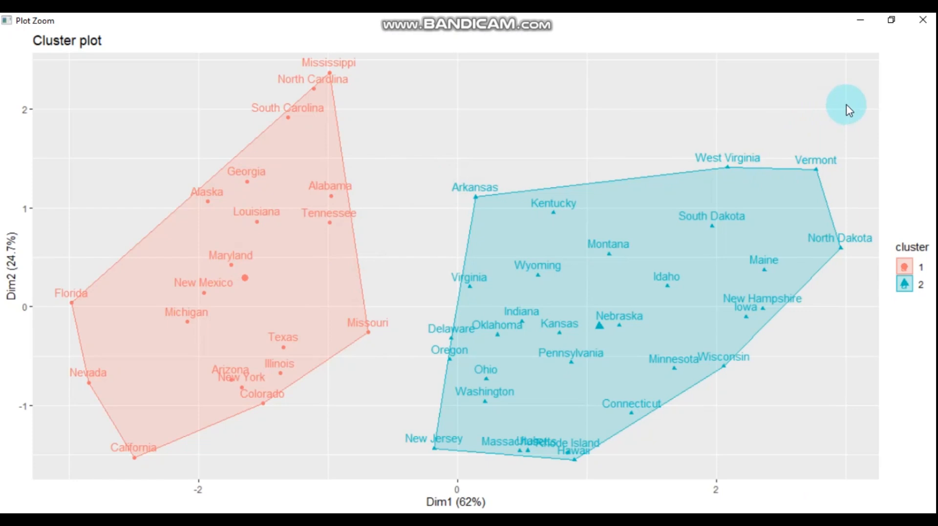
left_click(921, 22)
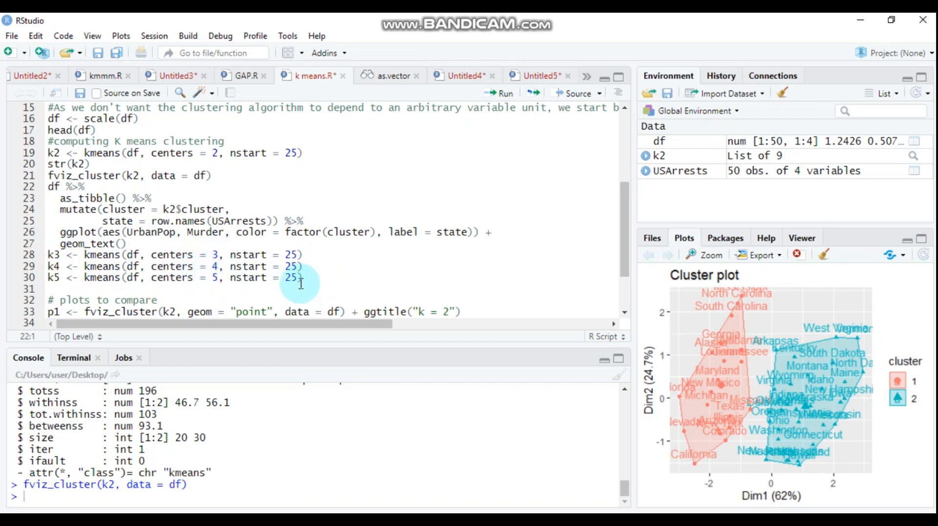
Step: Run the df pipeline that plots Murder against UrbanPop with state labels coloured by cluster, and inspect the enlarged plot
left_click_drag(303, 277, 48, 255)
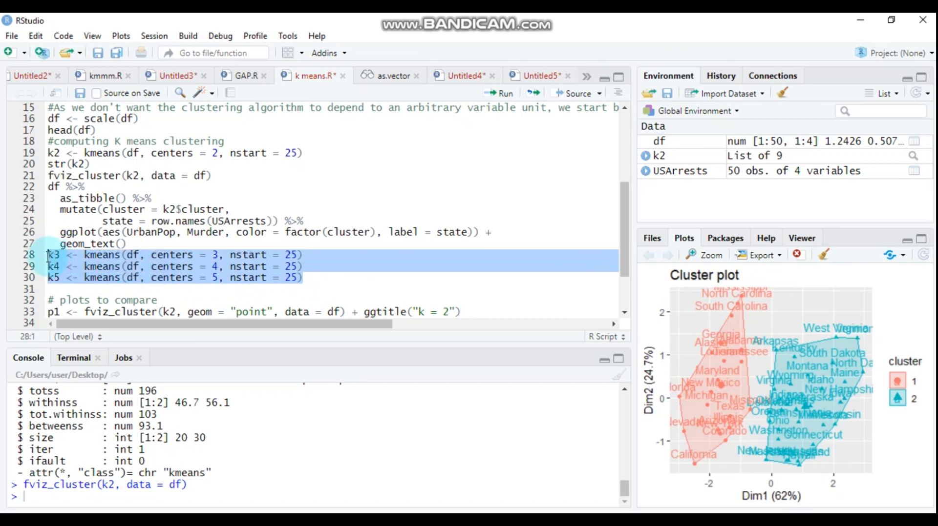
left_click(616, 241)
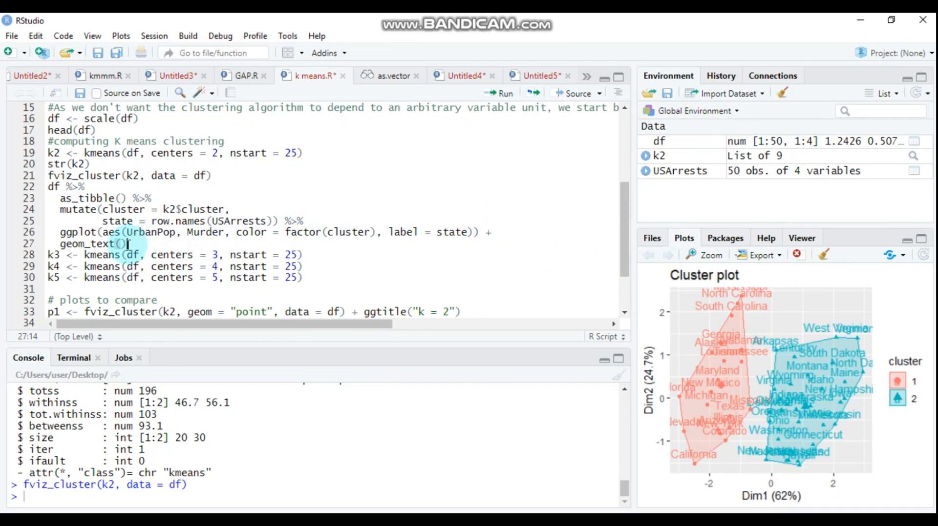
left_click_drag(126, 244, 48, 187)
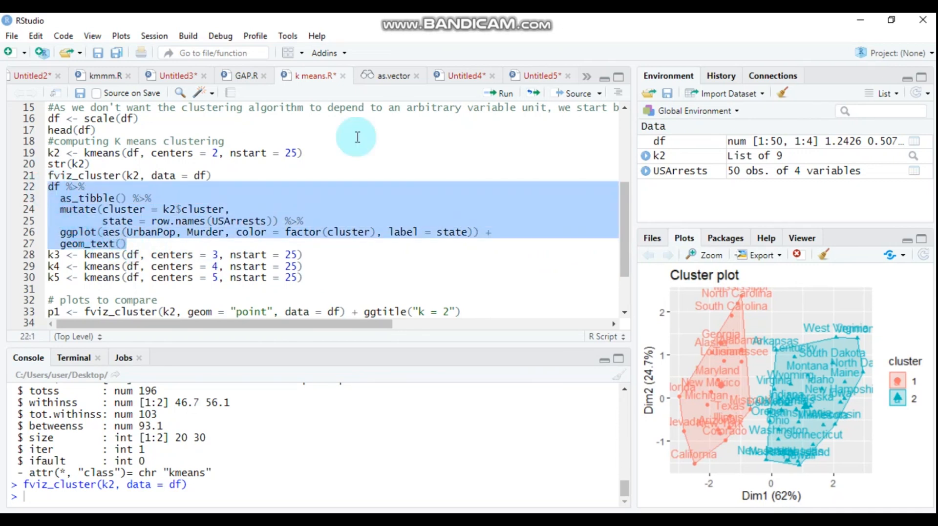
left_click(489, 95)
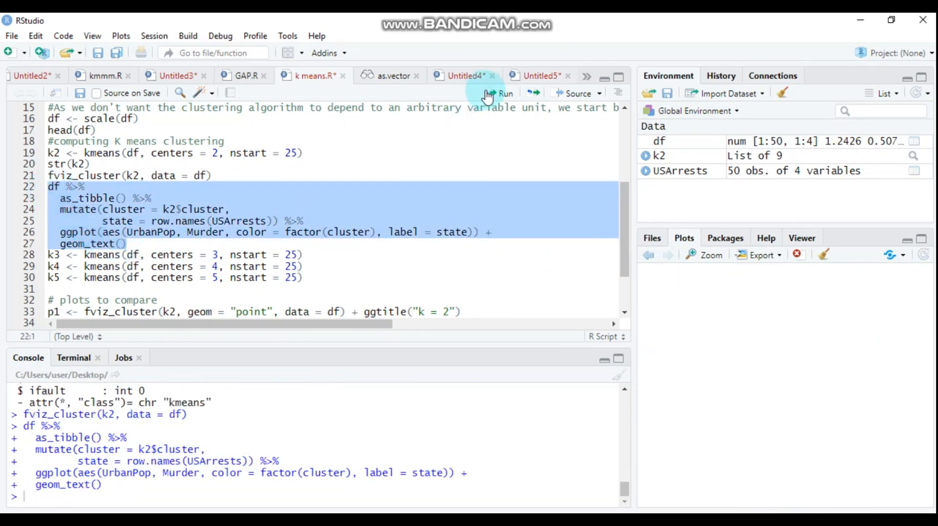
left_click(691, 256)
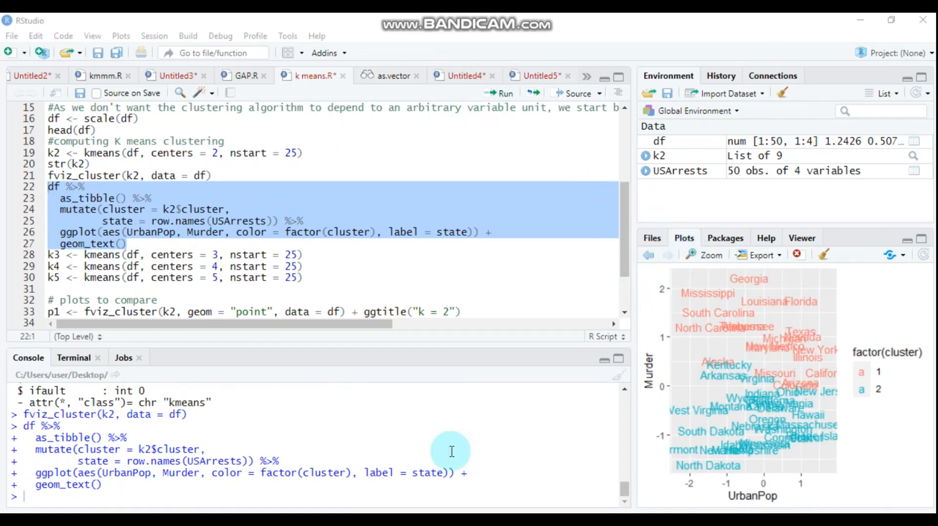
mouse_move(456, 521)
left_click(511, 490)
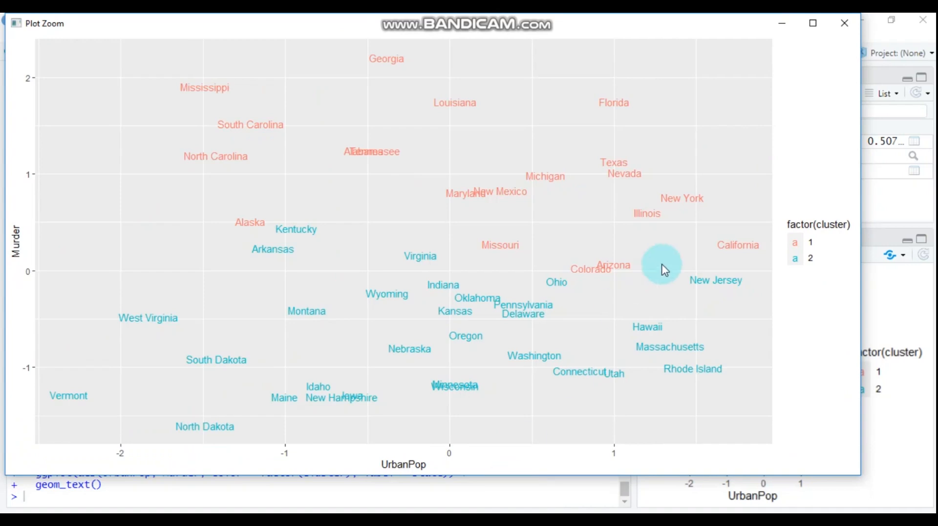
left_click(841, 32)
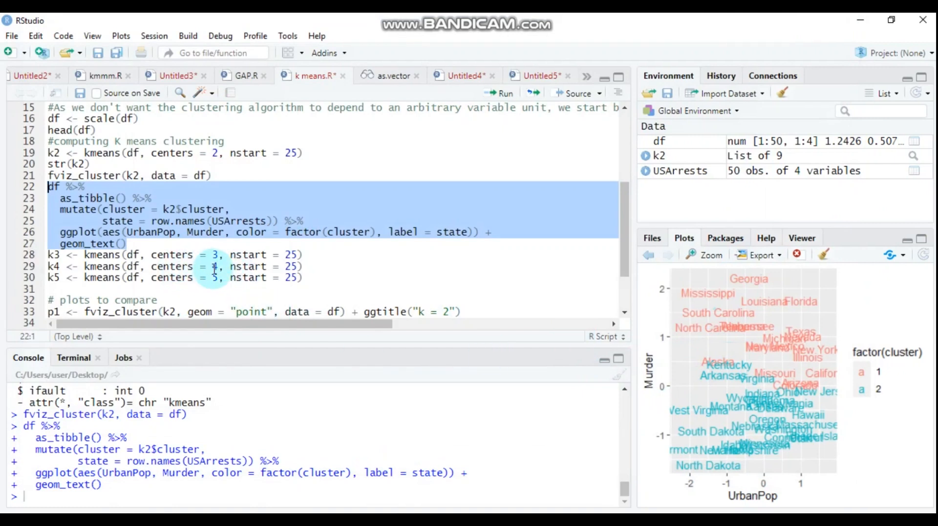
Step: Run the kmeans lines on df with 3, 4 and 5 centers and nstart = 25, storing the results in k3, k4 and k5
left_click_drag(304, 277, 47, 255)
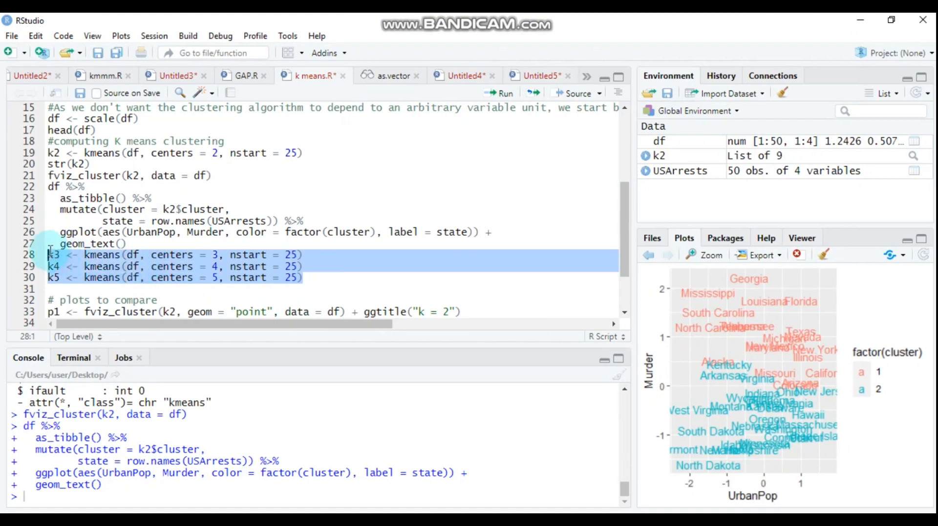
left_click(495, 94)
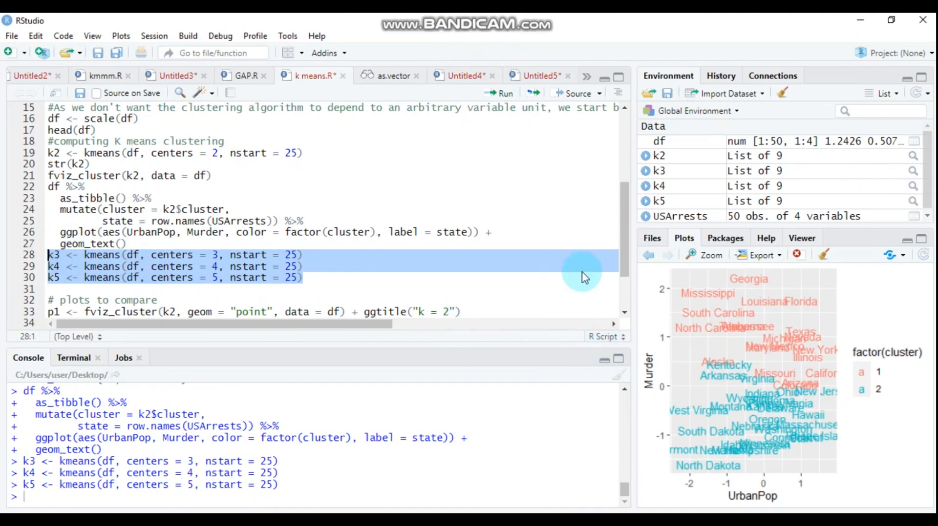
Step: Run the four fviz_cluster lines that store point plots of k2 to k5 as p1 to p4, titled "k = 2" to "k = 5"
left_click(625, 312)
left_click(625, 311)
left_click(625, 311)
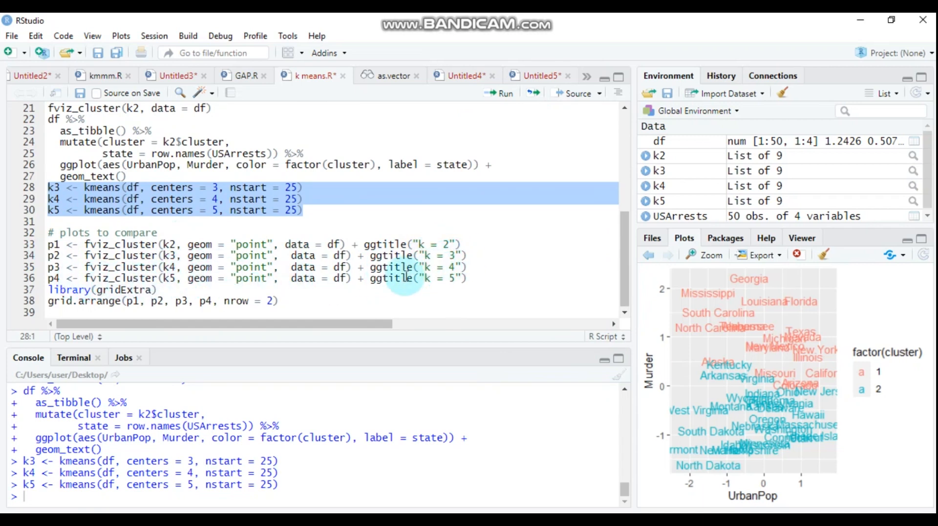
left_click(470, 282)
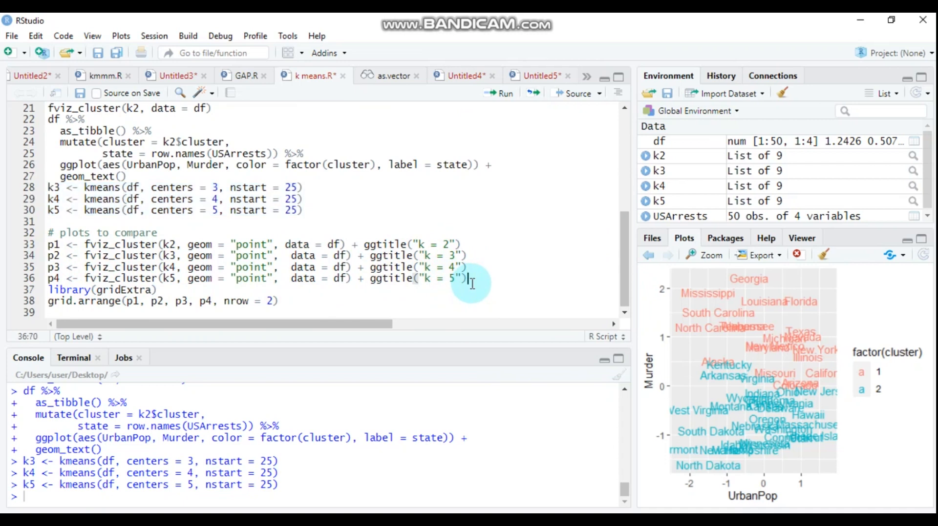
left_click_drag(470, 282, 48, 249)
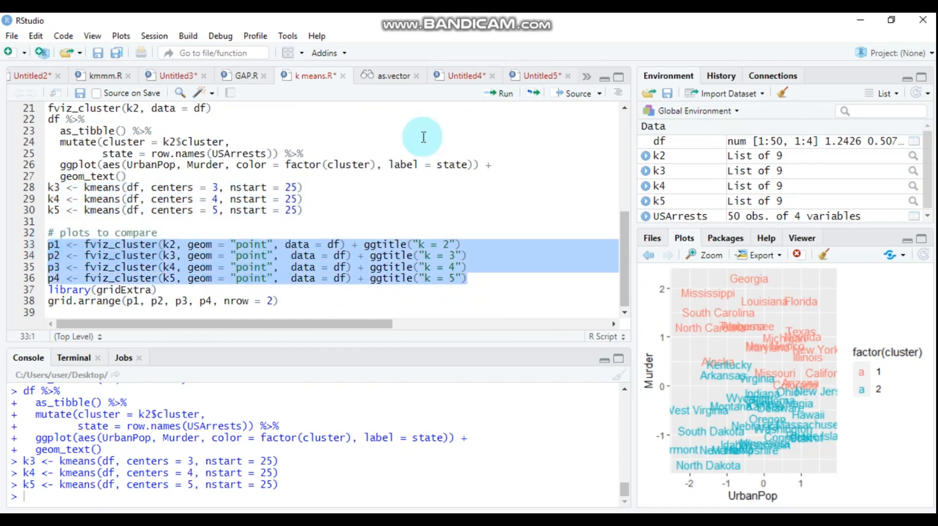
left_click(491, 98)
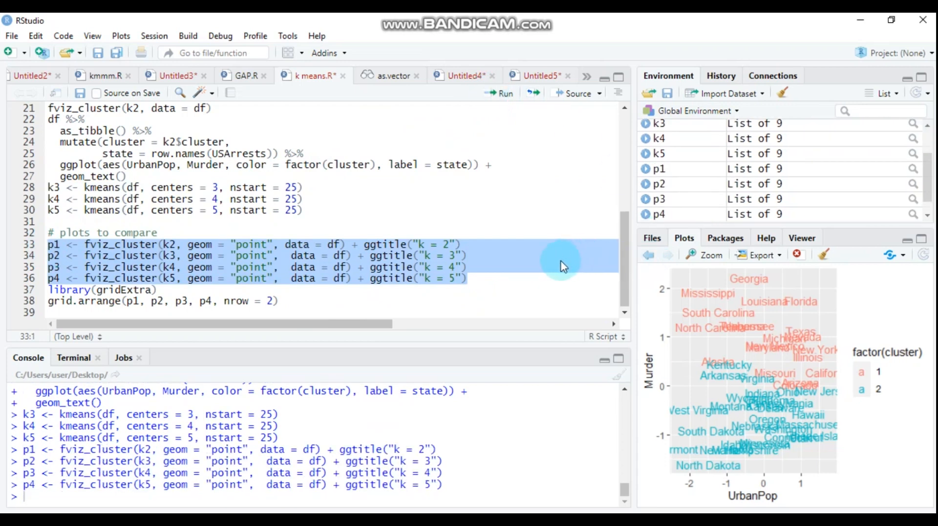
Step: Load the gridExtra package by running its library line in the script
left_click(494, 302)
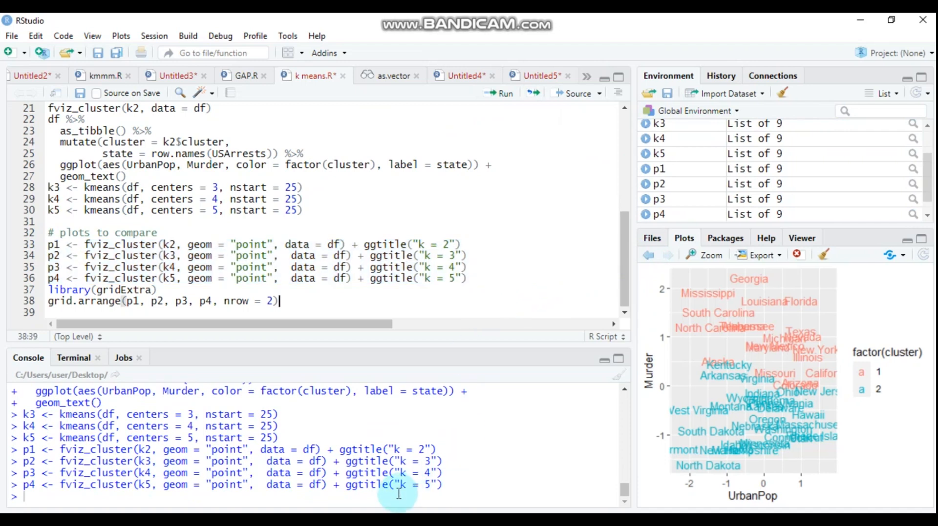
left_click(176, 291)
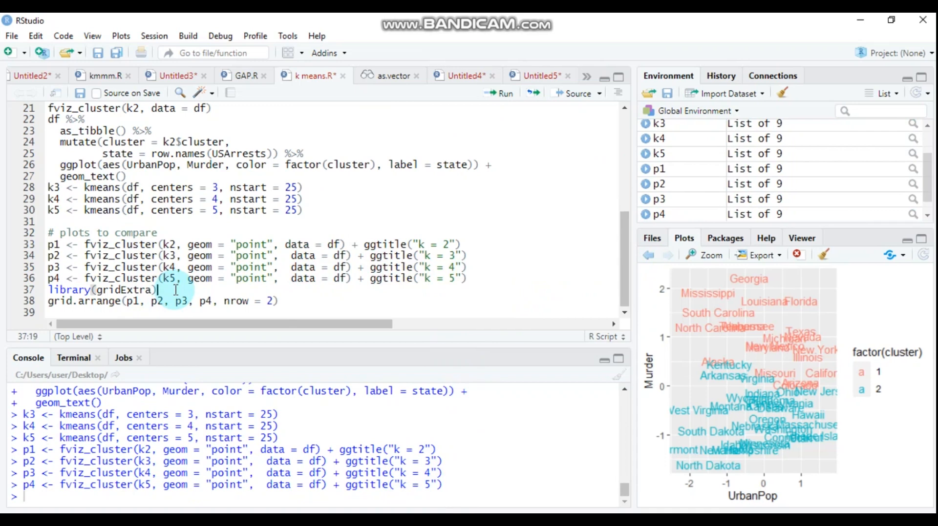
left_click(489, 100)
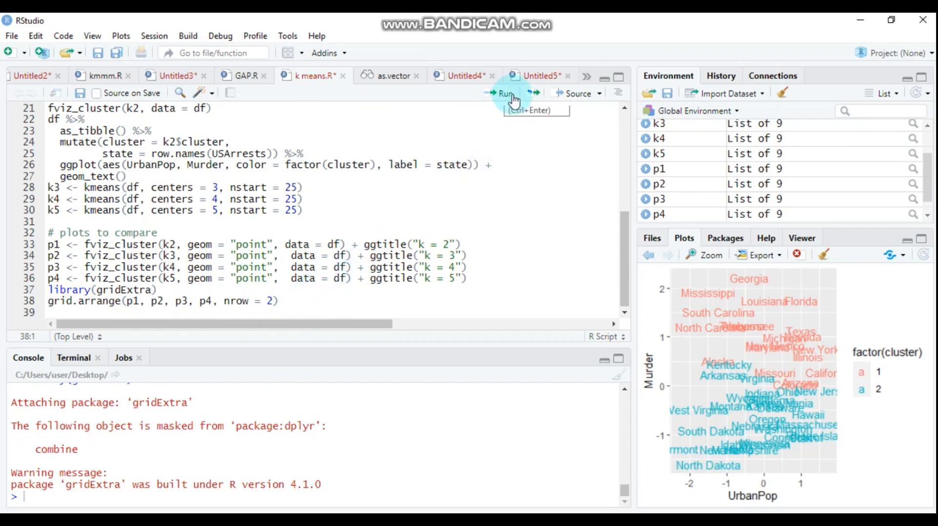
Step: Run grid.arrange on p1, p2, p3 and p4 with nrow = 2, and inspect the combined plots in a maximized zoom window
left_click(492, 100)
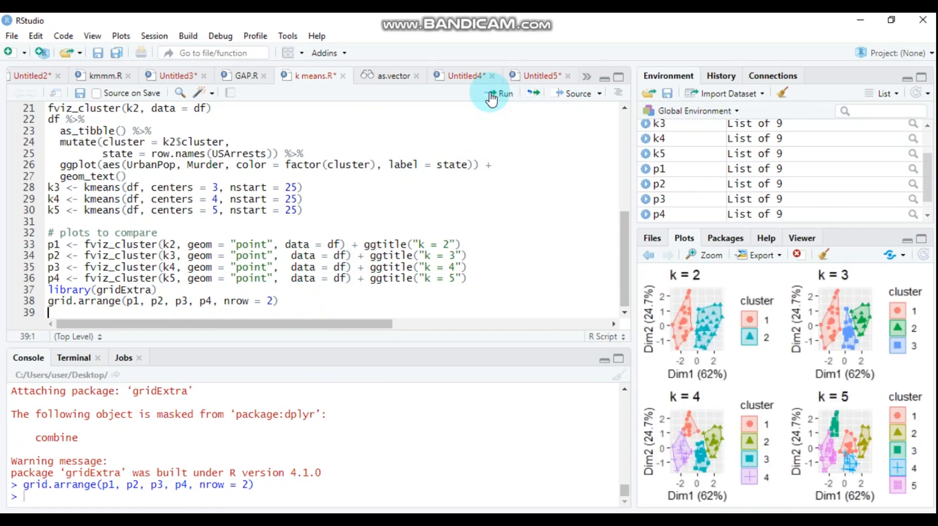
left_click(695, 255)
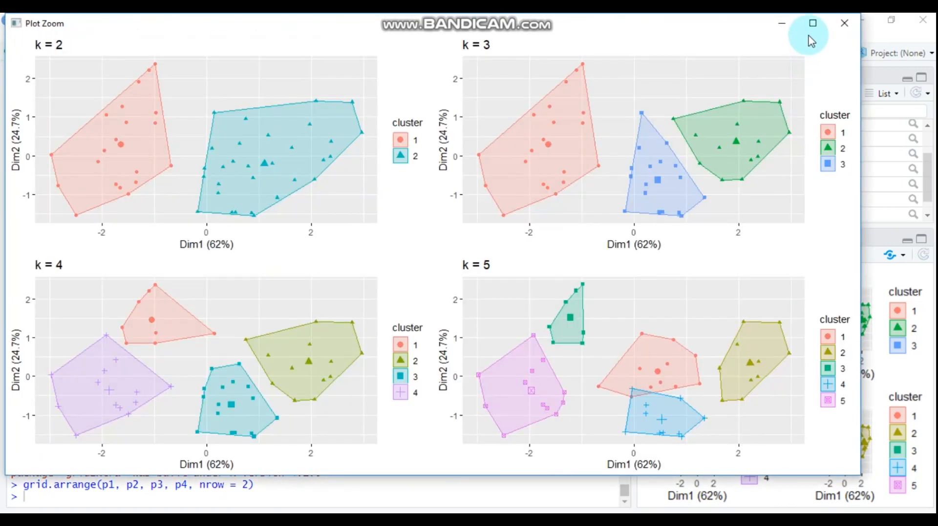
left_click(813, 25)
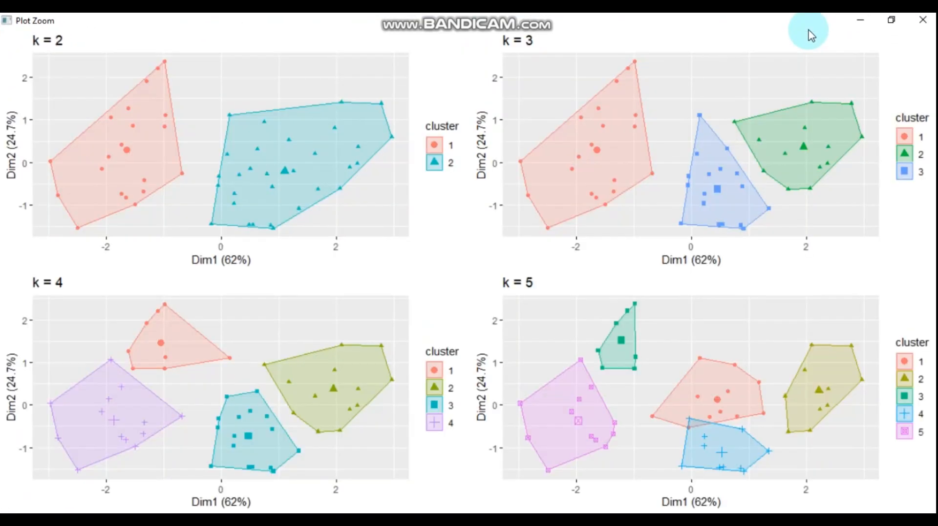